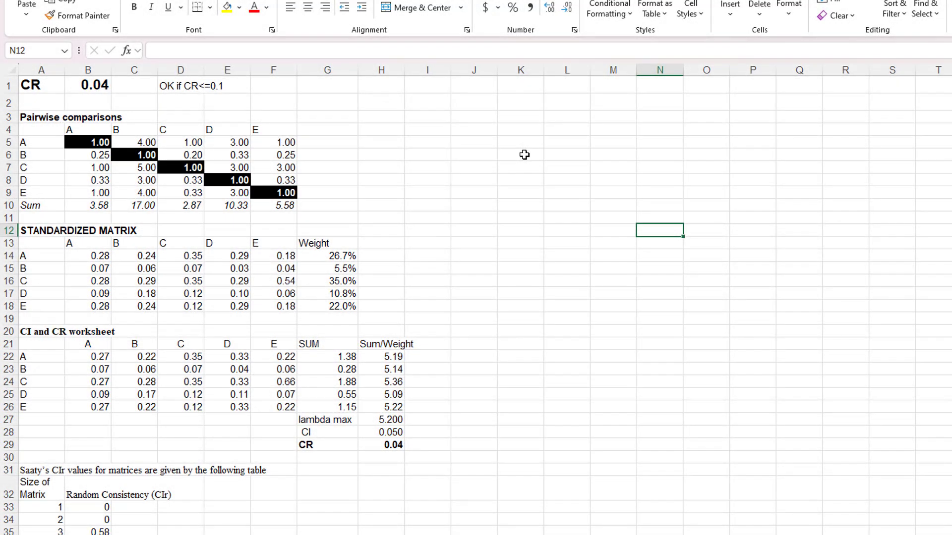
# Inspect pairwise values C5 and D6, then highlight the Sum row and Weight column
pyautogui.click(131, 142)
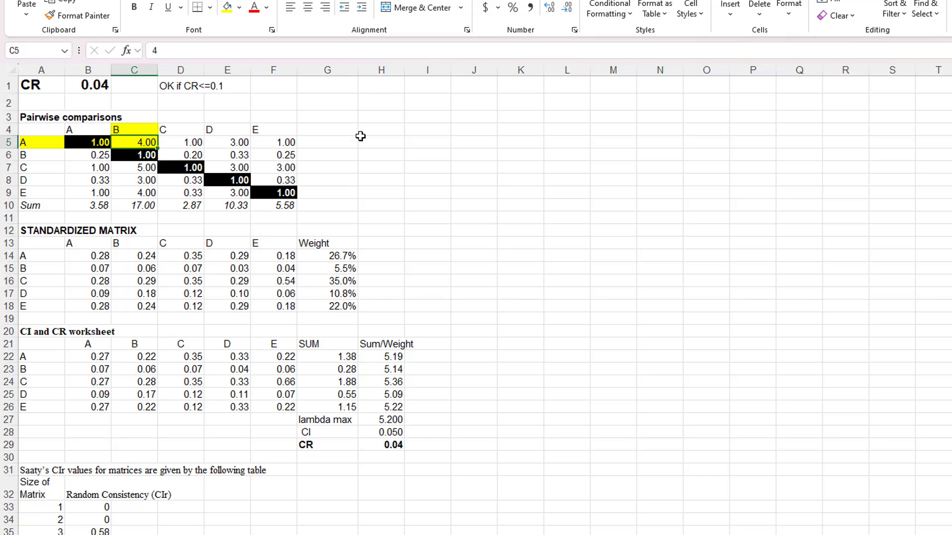
pyautogui.click(536, 129)
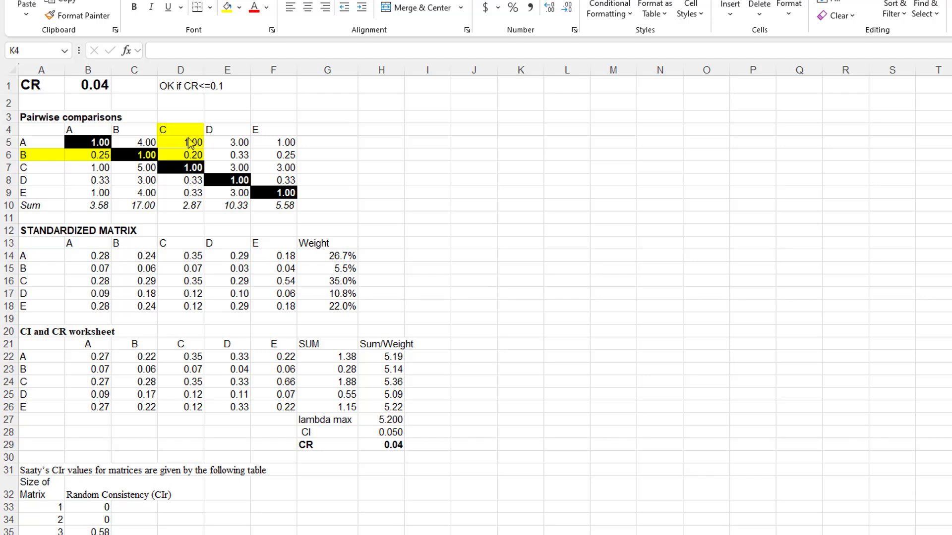
pyautogui.click(173, 154)
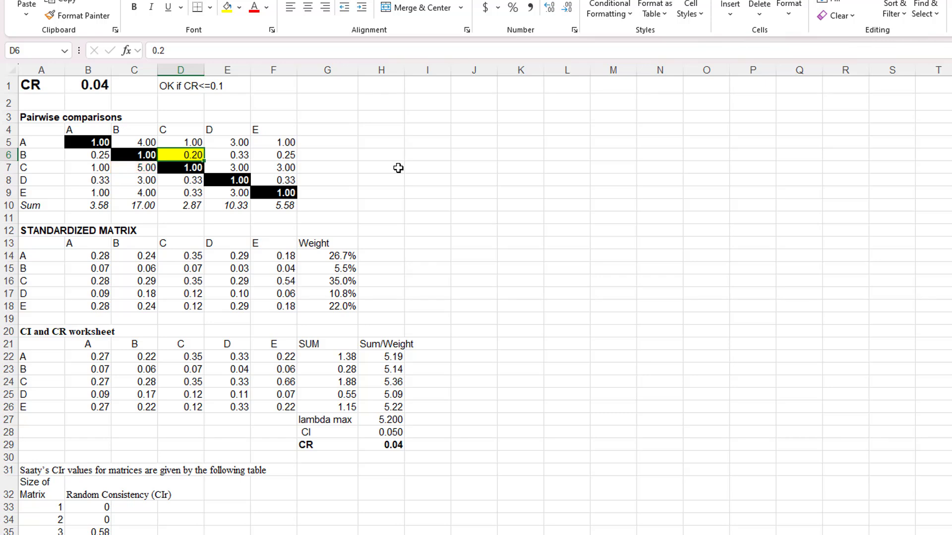
pyautogui.click(6, 206)
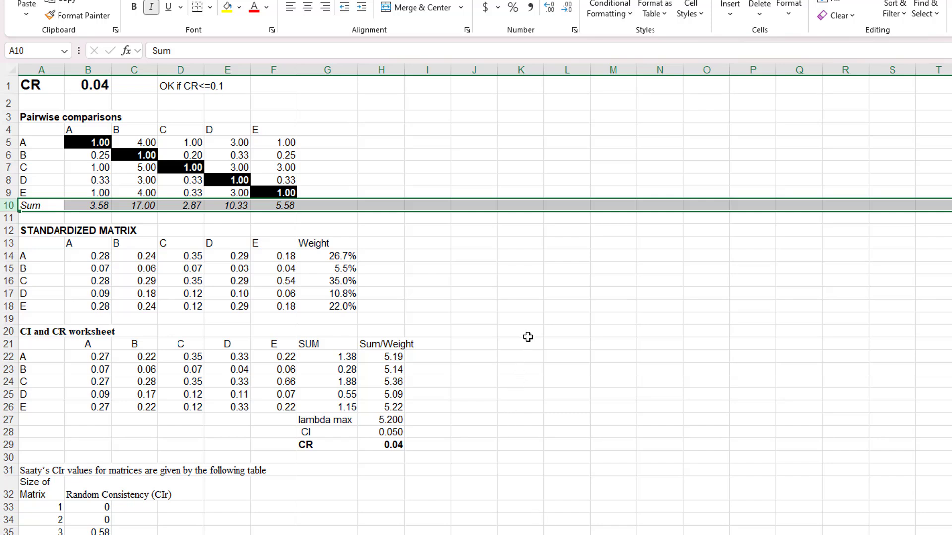
pyautogui.click(624, 368)
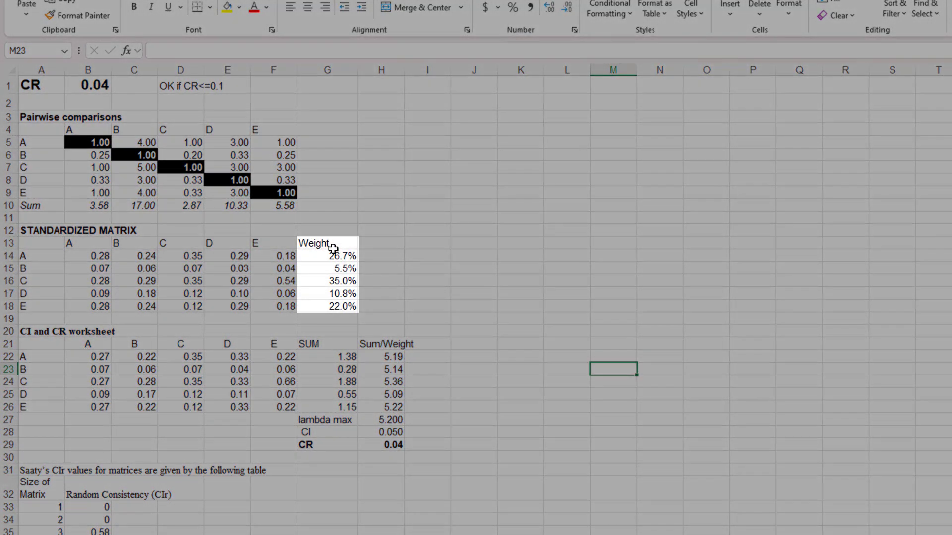
pyautogui.moveTo(333, 248); pyautogui.dragTo(329, 306)
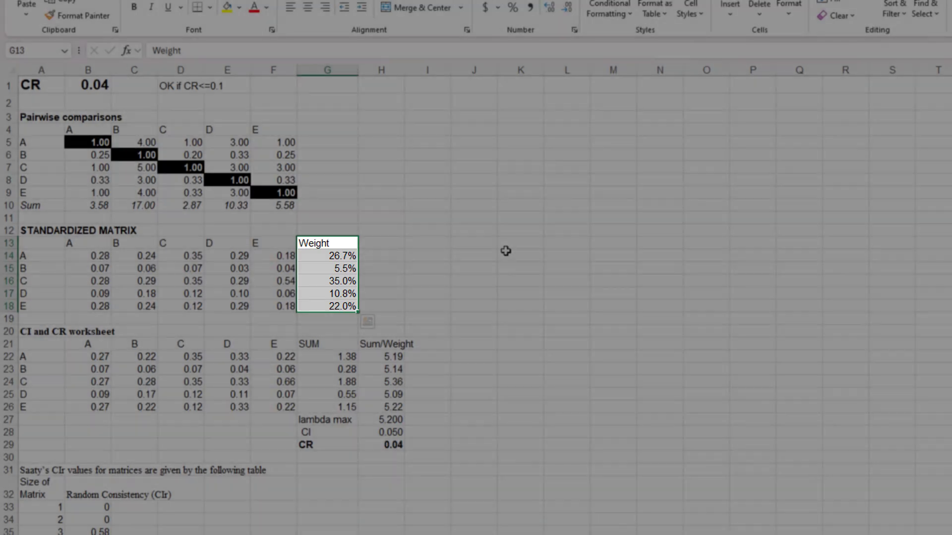
pyautogui.click(505, 251)
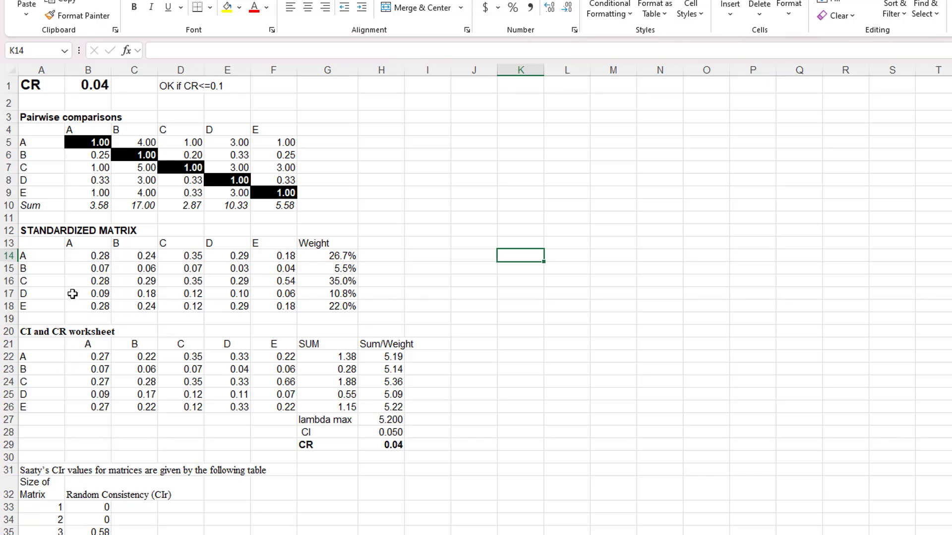
# Reveal the formulas behind standardized-matrix cells B14, B15 and B16 without changing them
pyautogui.doubleClick(79, 257)
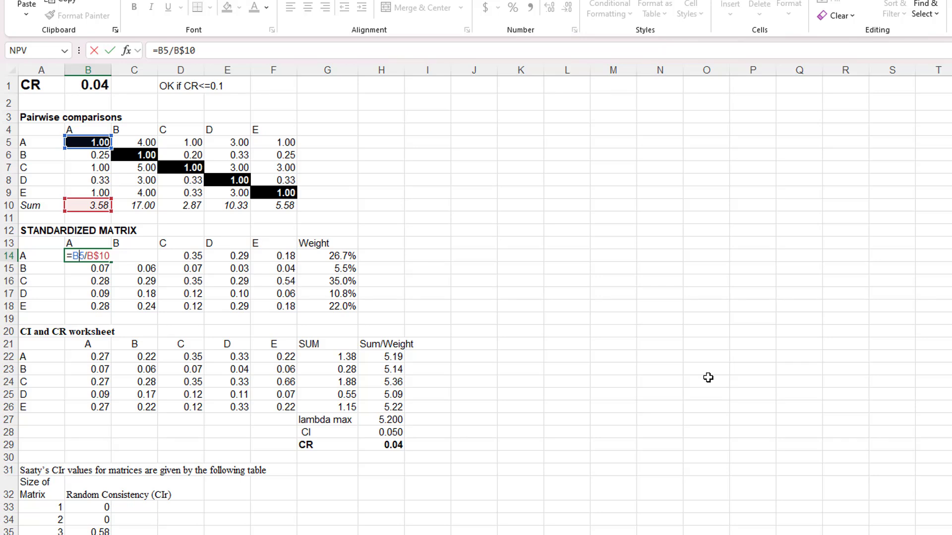
pyautogui.hotkey('ctrl', 'Return')
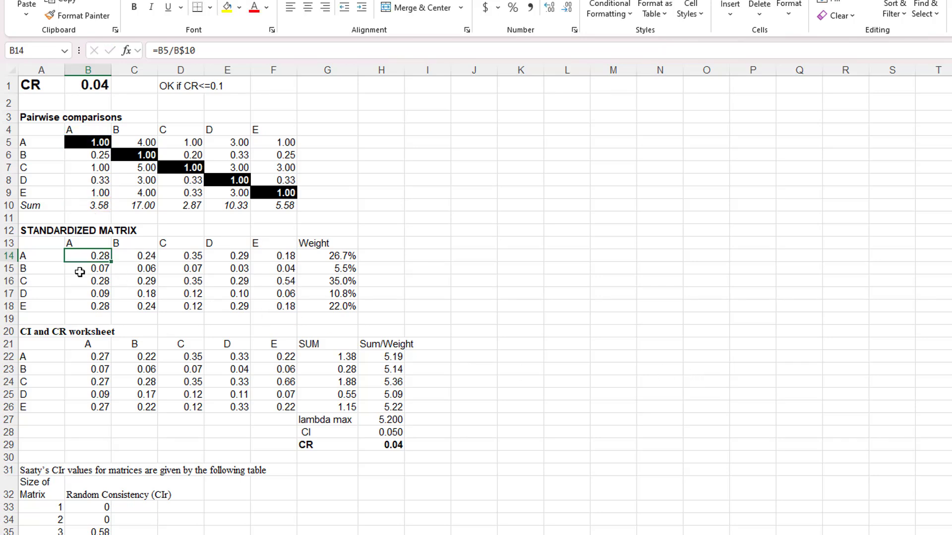
pyautogui.doubleClick(79, 272)
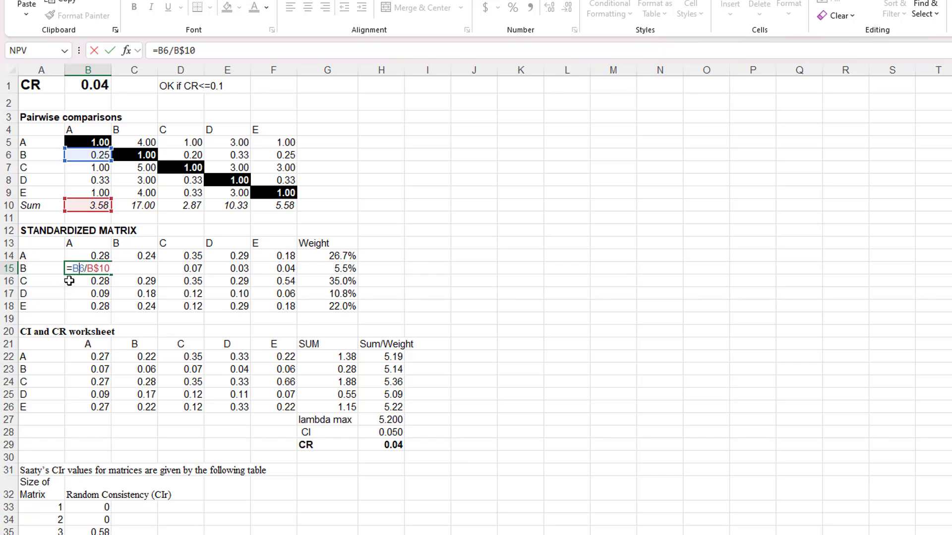
pyautogui.hotkey('ctrl', 'Return')
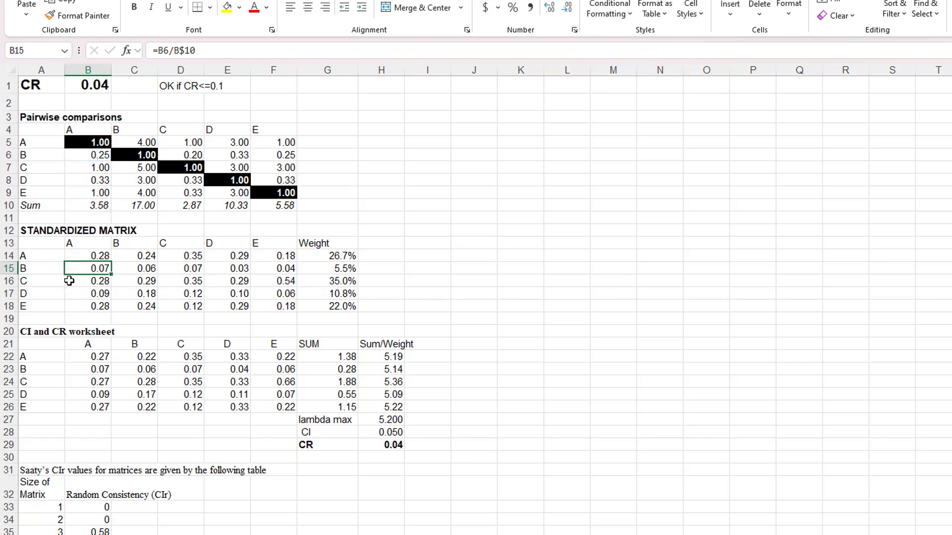
pyautogui.doubleClick(76, 281)
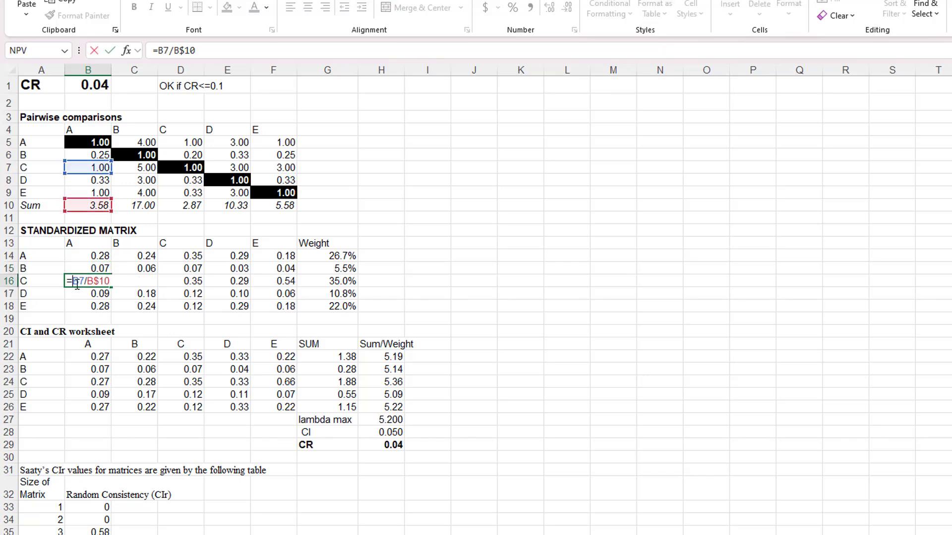
pyautogui.hotkey('ctrl', 'Return')
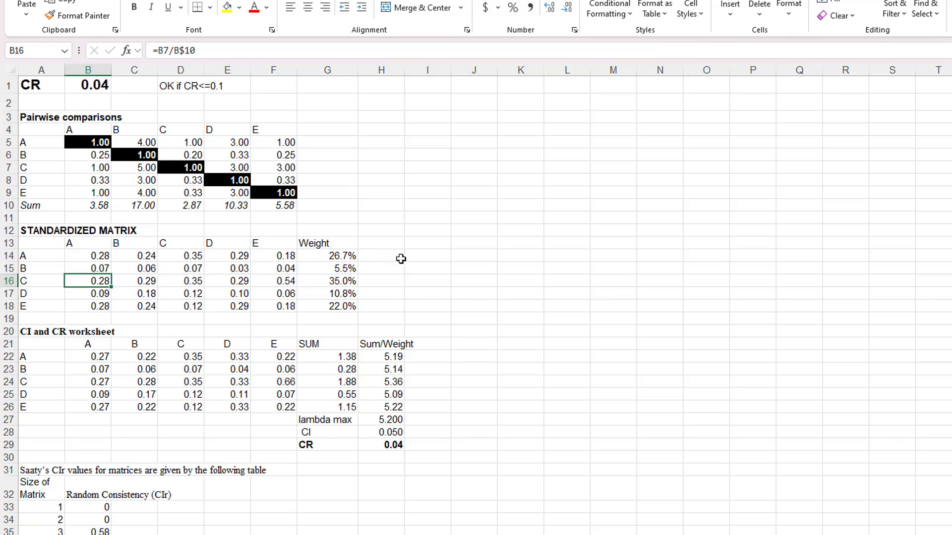
# Check the weight averaging formulas in G14 through G18
pyautogui.click(348, 256)
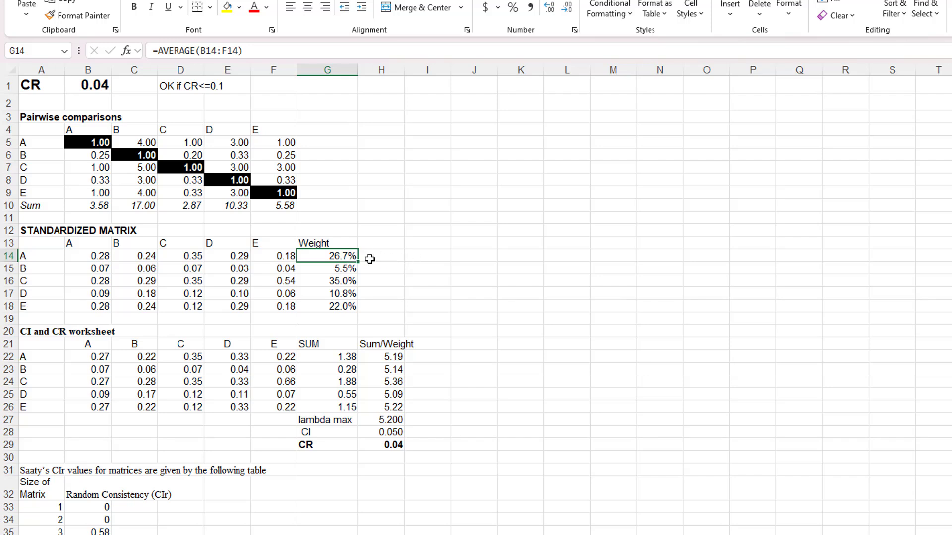
pyautogui.doubleClick(310, 256)
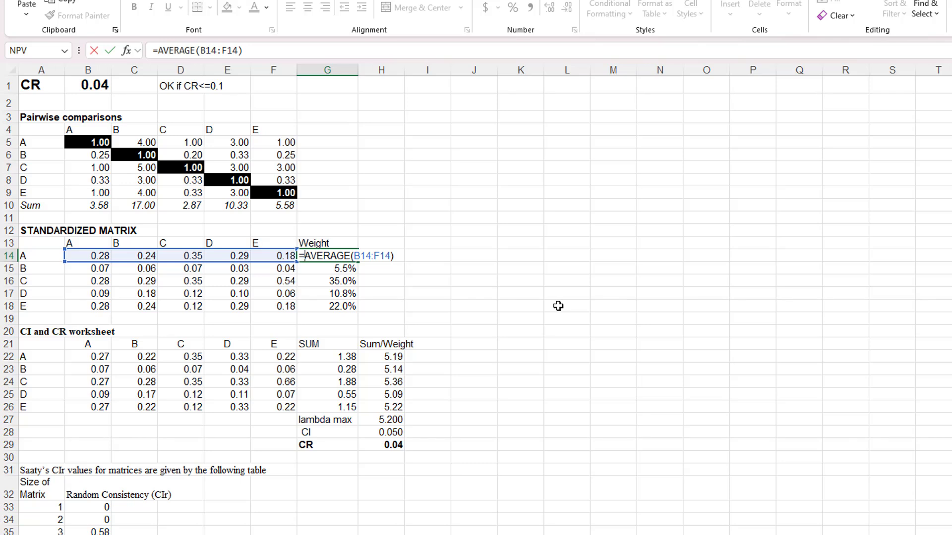
pyautogui.press('Escape')
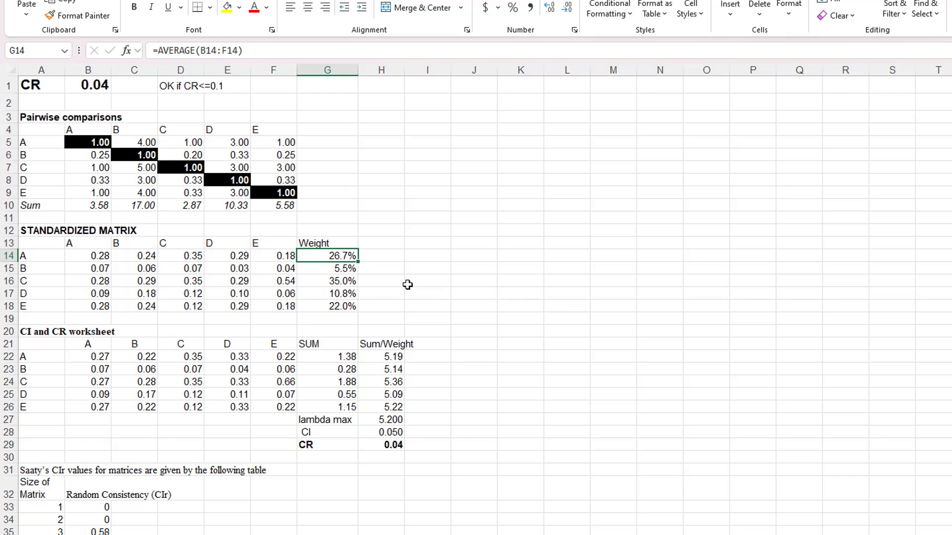
pyautogui.click(310, 271)
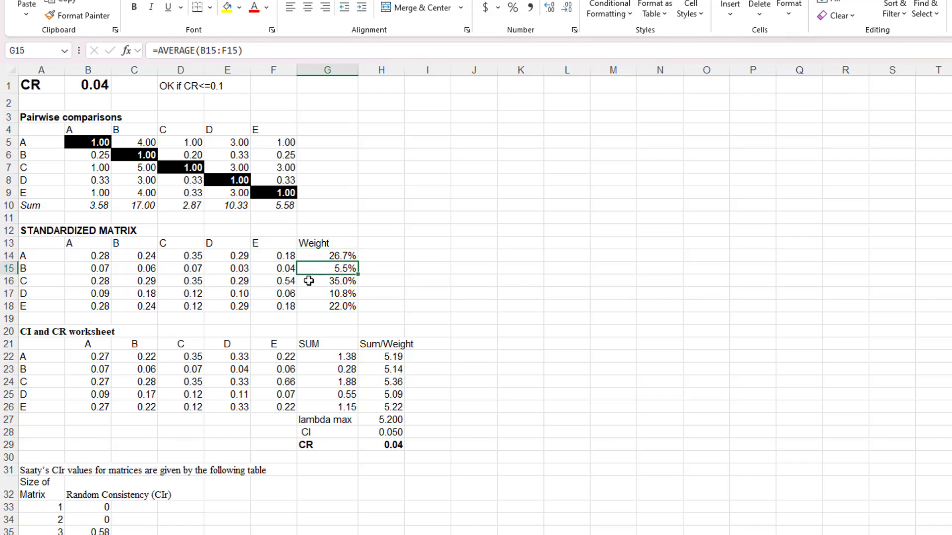
pyautogui.click(310, 282)
pyautogui.click(309, 295)
pyautogui.click(312, 307)
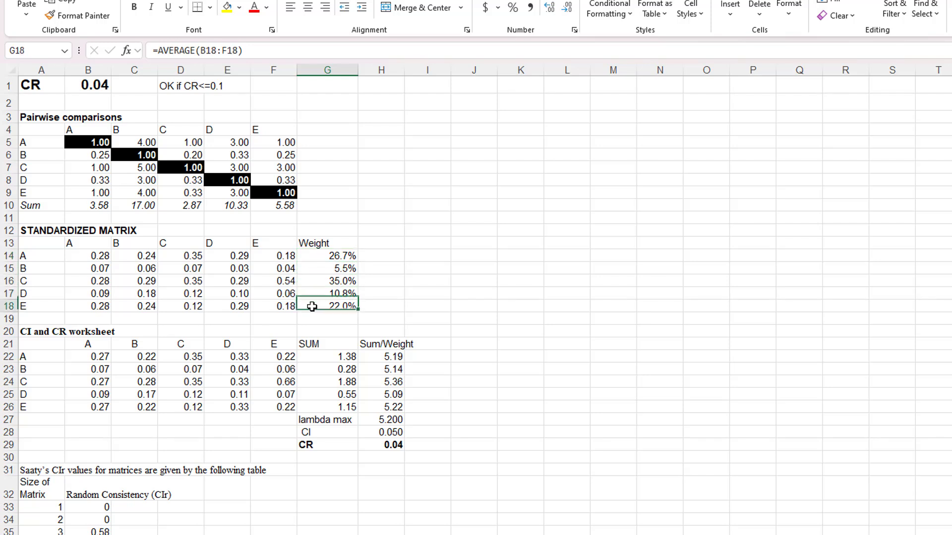
# Autofit column H so the full Sum/Weight heading shows
pyautogui.click(439, 294)
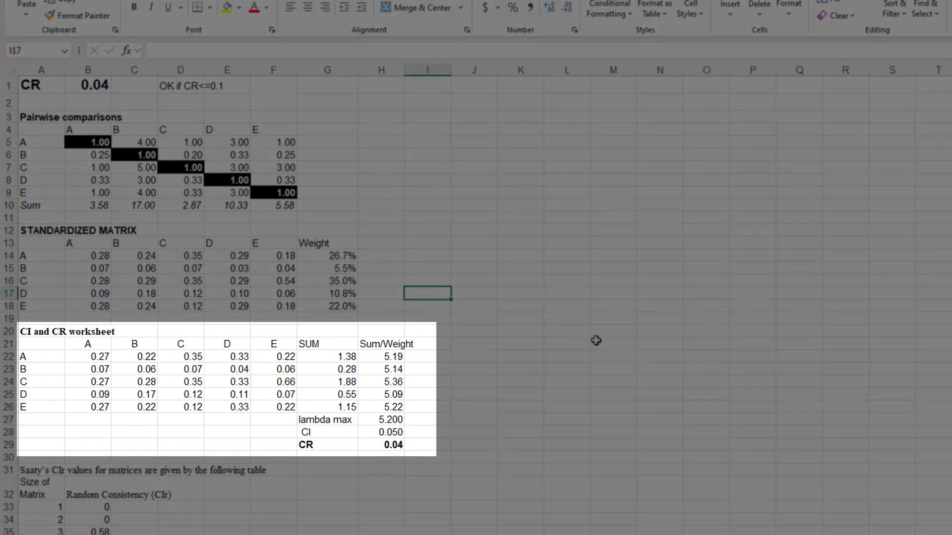
pyautogui.click(596, 341)
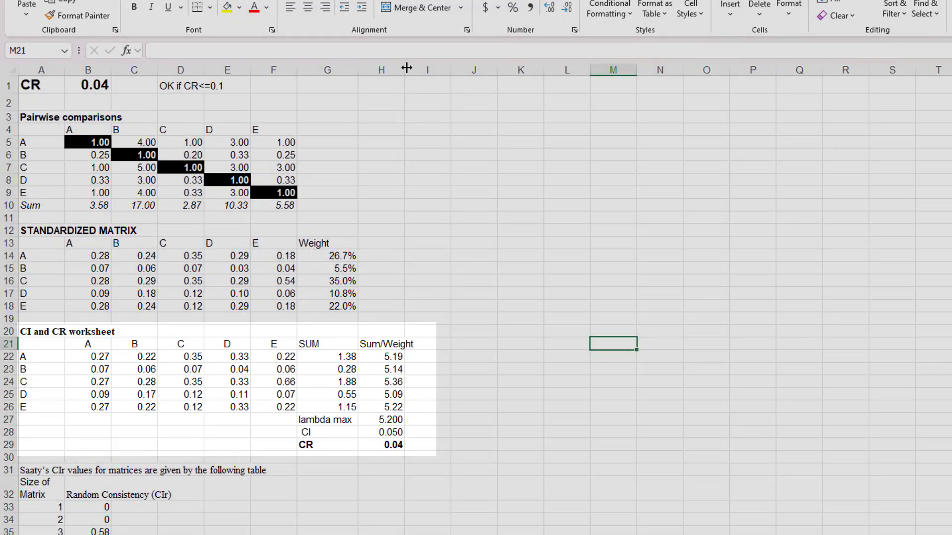
pyautogui.doubleClick(406, 68)
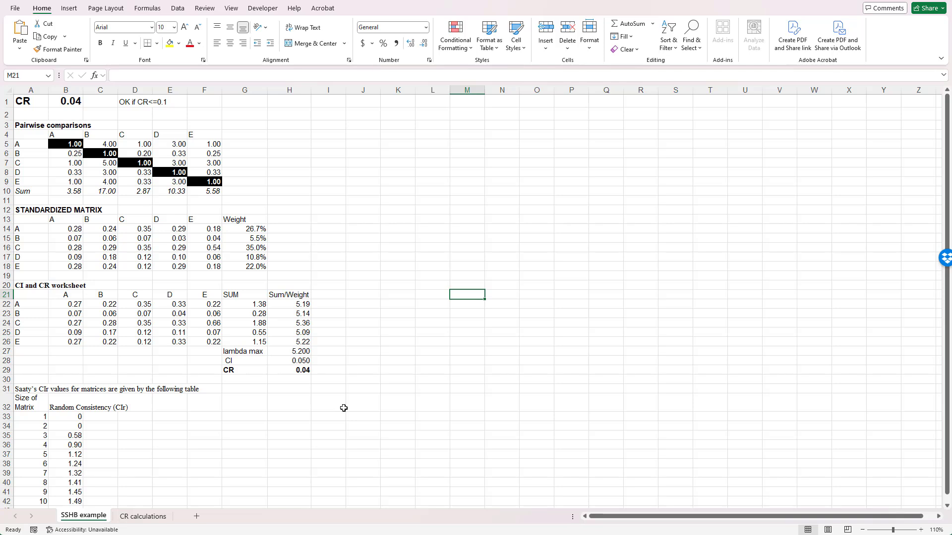
# Switch to the CR calculations sheet with the 4×4 example (CR 0.065)
pyautogui.click(144, 517)
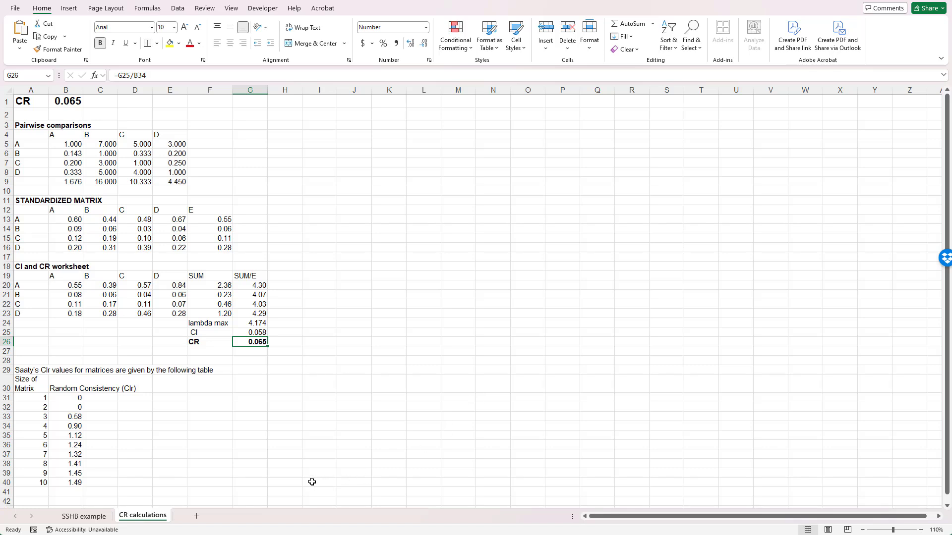
# Copy the CR calculations sheet to the end of the workbook as 'CR calculations (2)'
pyautogui.rightClick(160, 518)
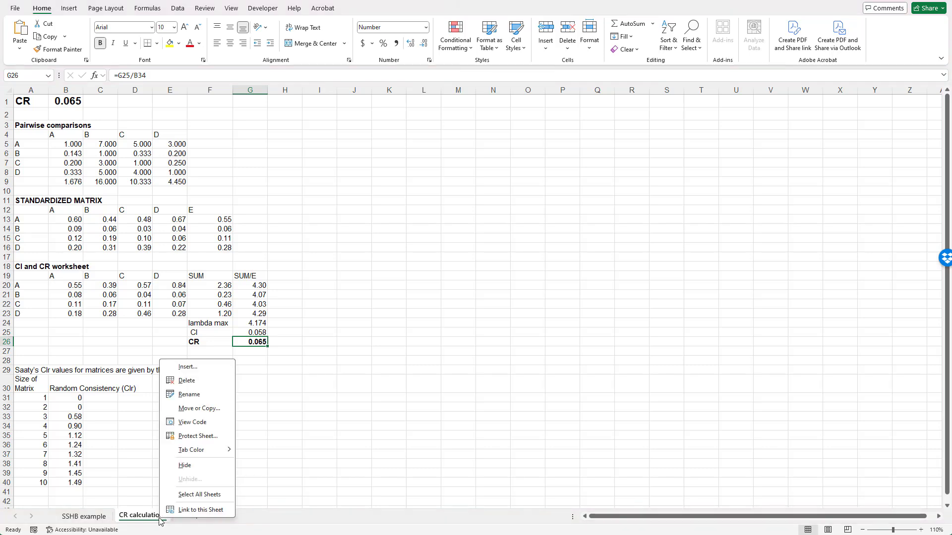
pyautogui.click(199, 408)
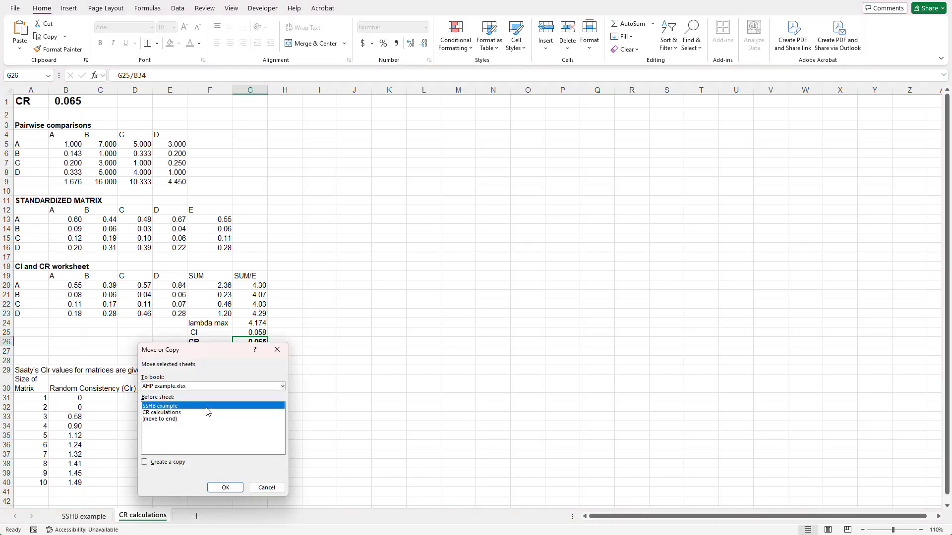
pyautogui.click(202, 419)
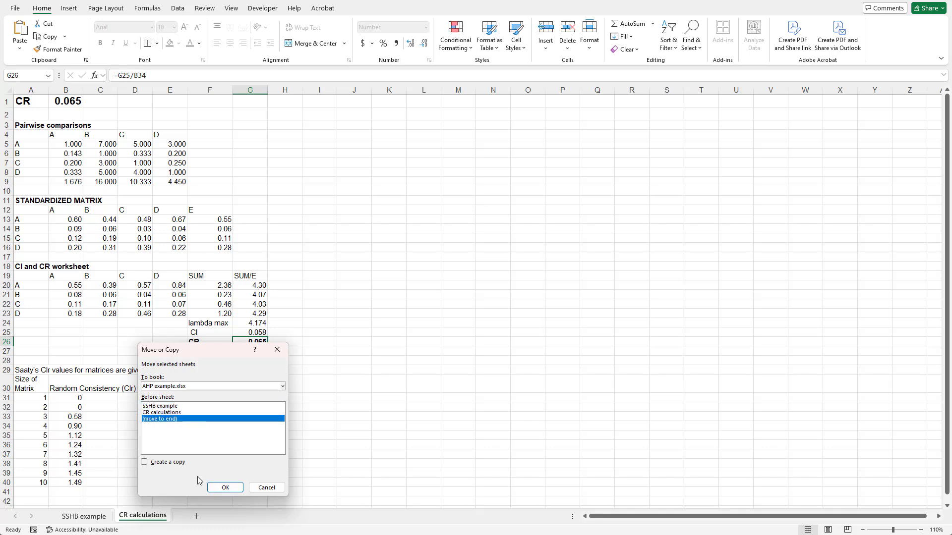
pyautogui.click(171, 462)
pyautogui.click(224, 488)
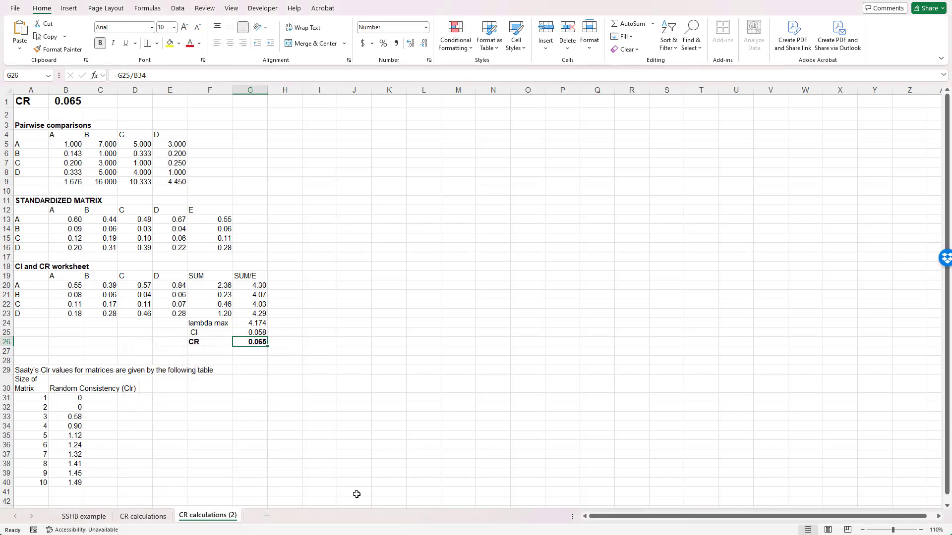
pyautogui.doubleClick(218, 516)
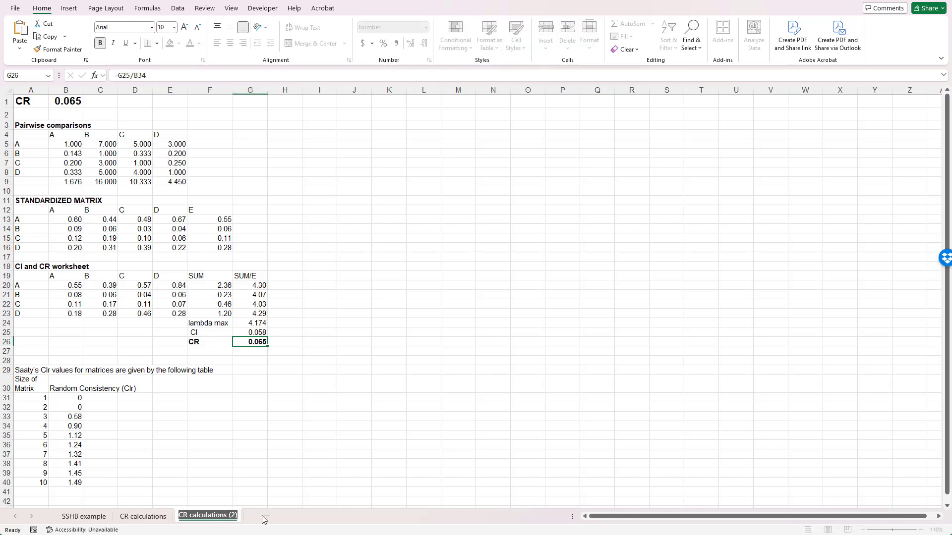
pyautogui.press('Return')
pyautogui.click(328, 452)
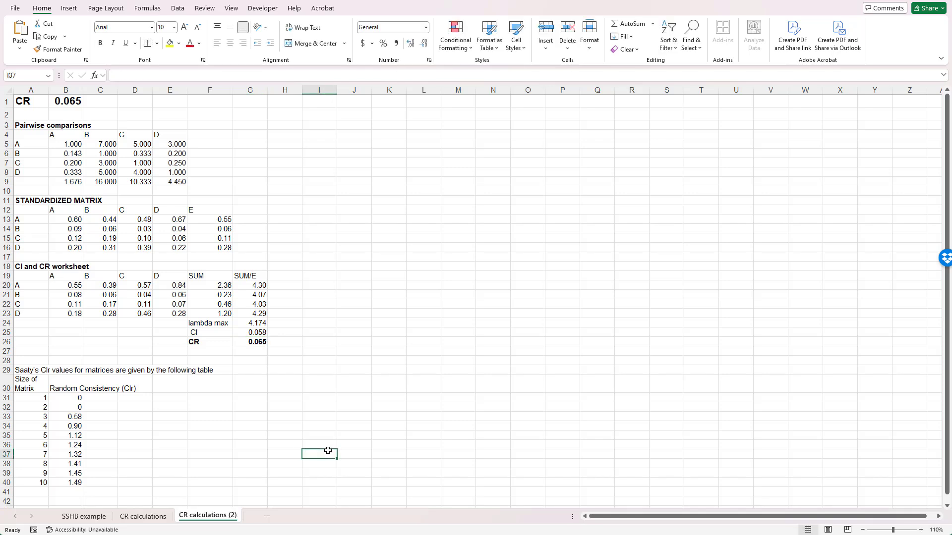